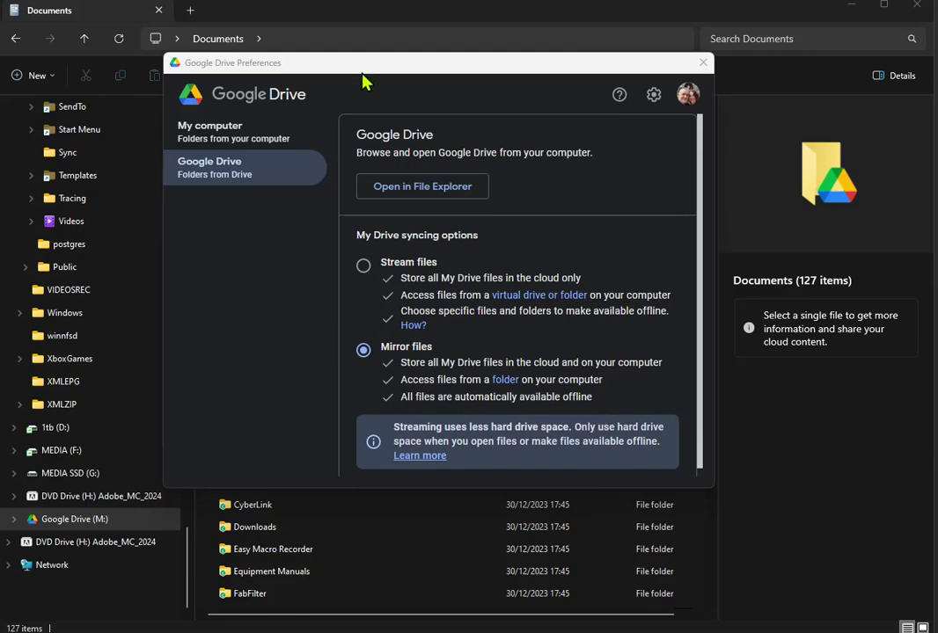
Step: Move the Google Drive preferences window slightly down and to the right
drag(363, 74, 413, 103)
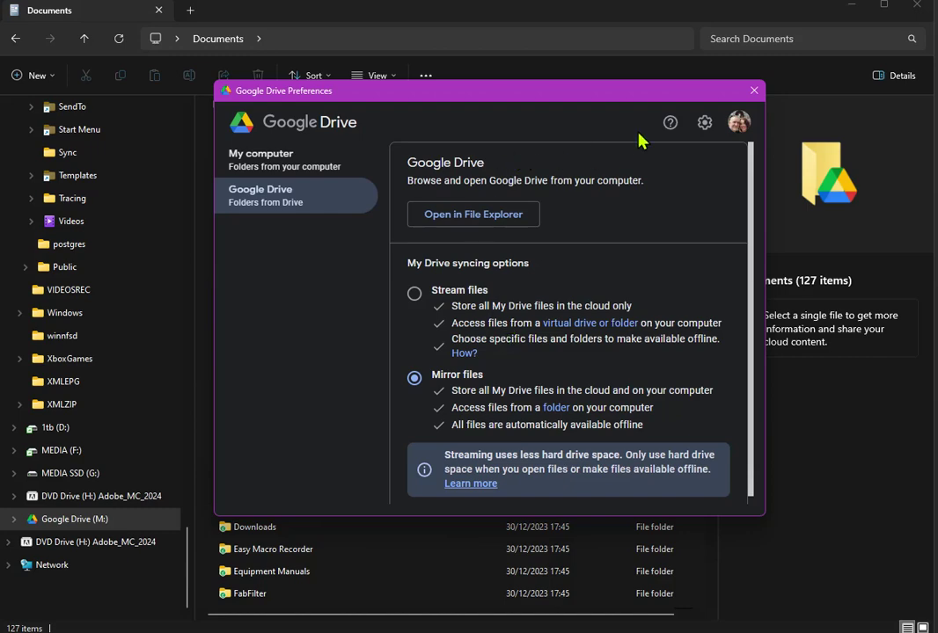
Step: Bring the Documents folder window forward and scroll its navigation pane to the top
click(664, 26)
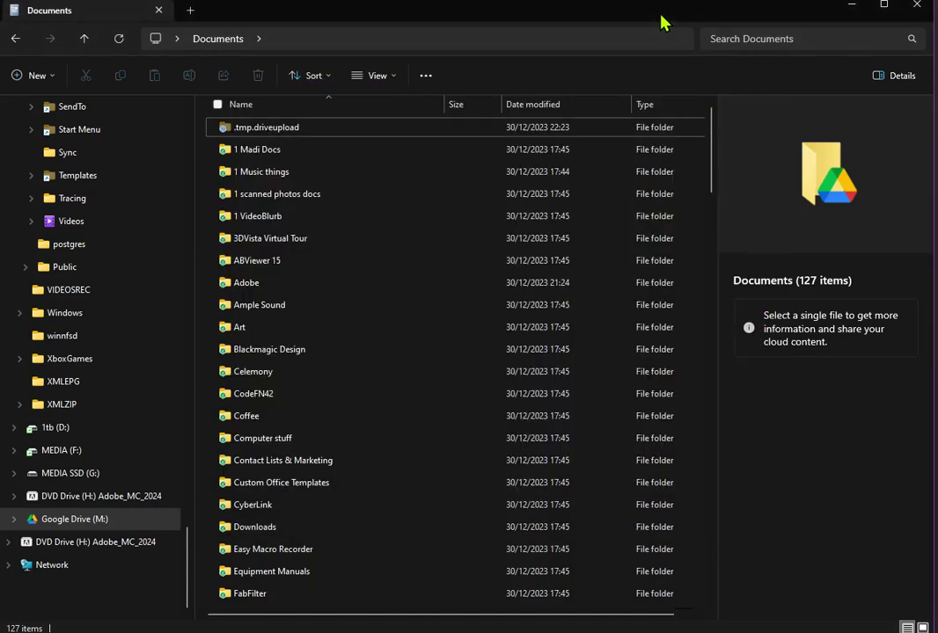
scroll(163, 308, up, 1)
scroll(164, 307, up, 6)
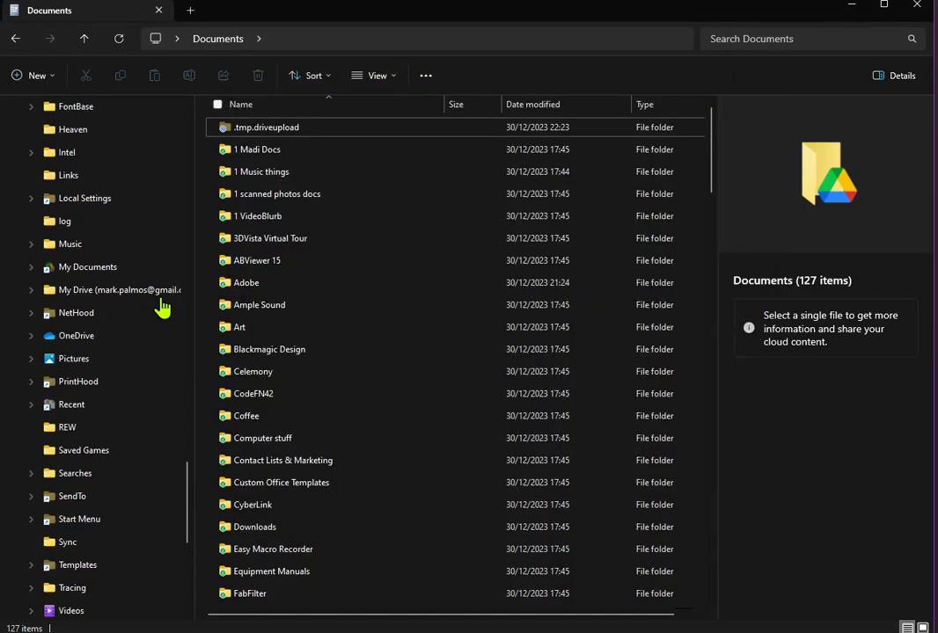
scroll(164, 306, up, 4)
scroll(162, 306, up, 7)
scroll(162, 306, up, 10)
scroll(145, 256, up, 5)
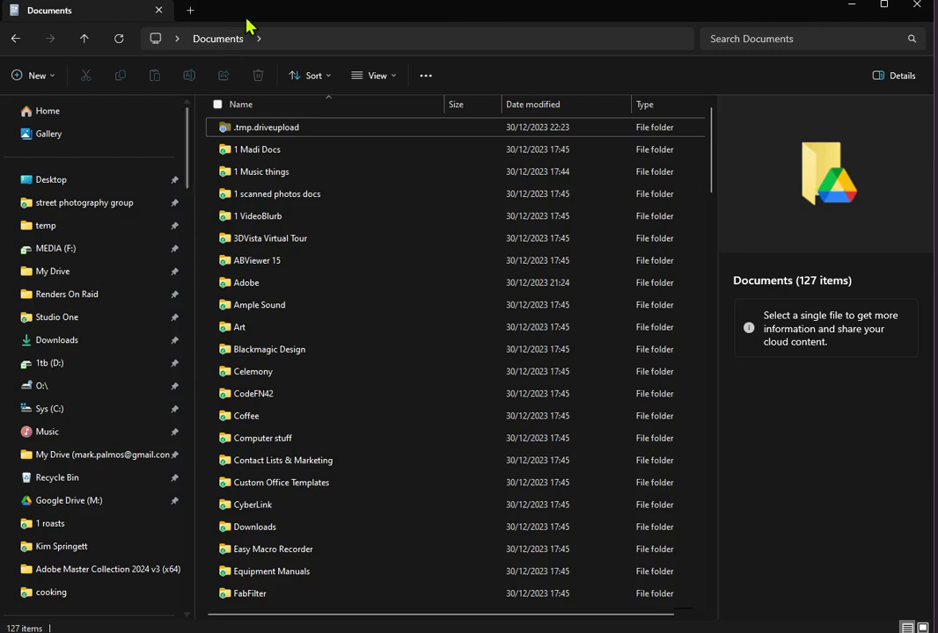
Step: Drag the navigation pane scrollbar down to browse the folder tree
drag(187, 176, 194, 371)
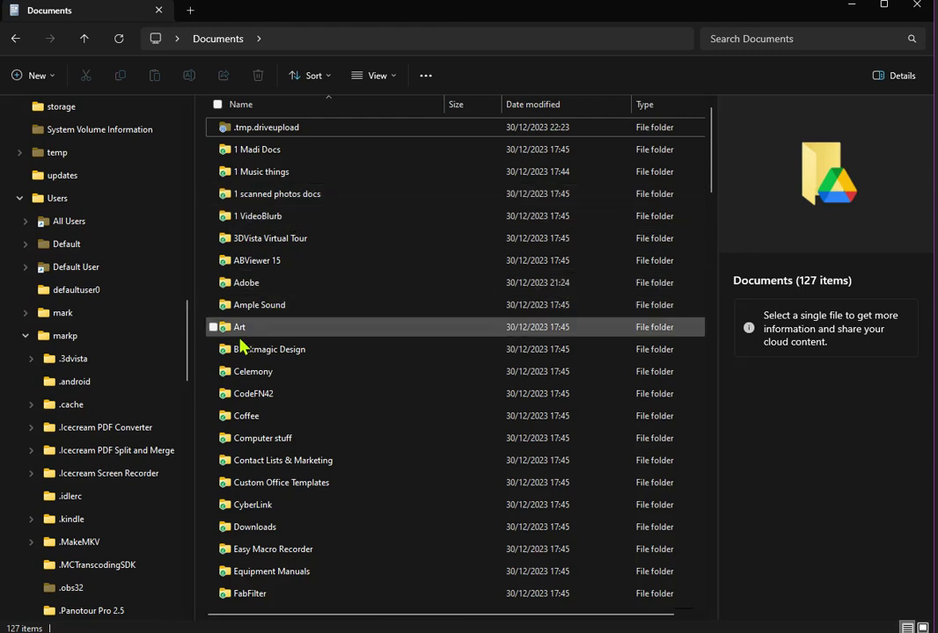
scroll(192, 351, down, 1)
drag(189, 351, 186, 494)
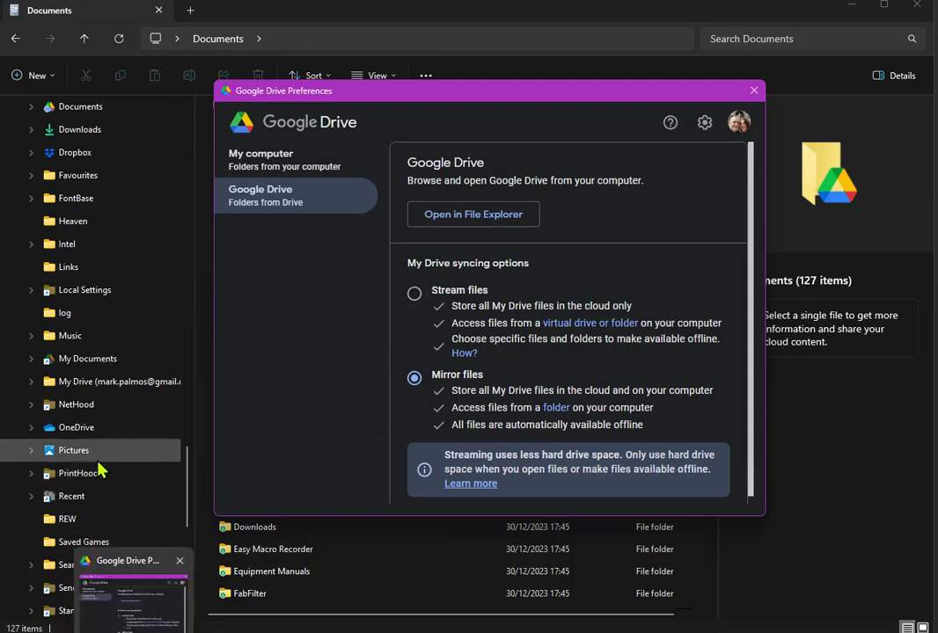
Step: Open Google Drive (M:), expand its subfolders, and open the My Drive shortcut
scroll(106, 542, down, 3)
scroll(110, 449, down, 4)
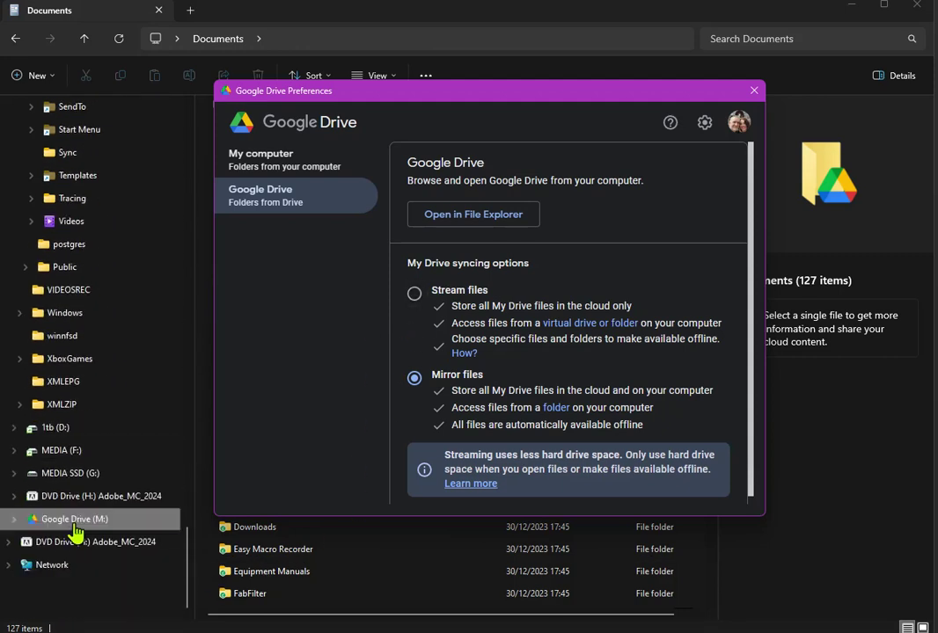
click(46, 521)
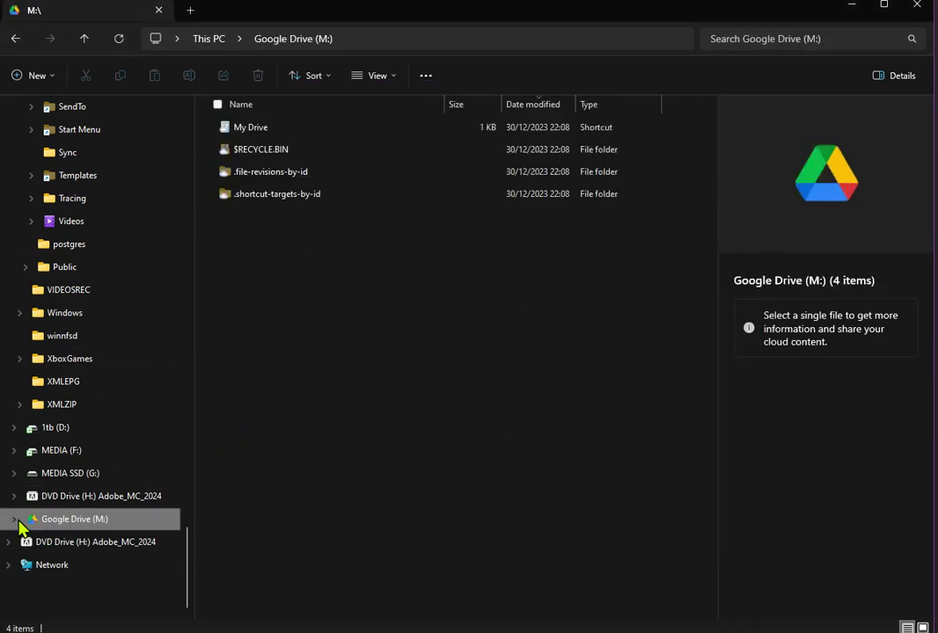
click(15, 520)
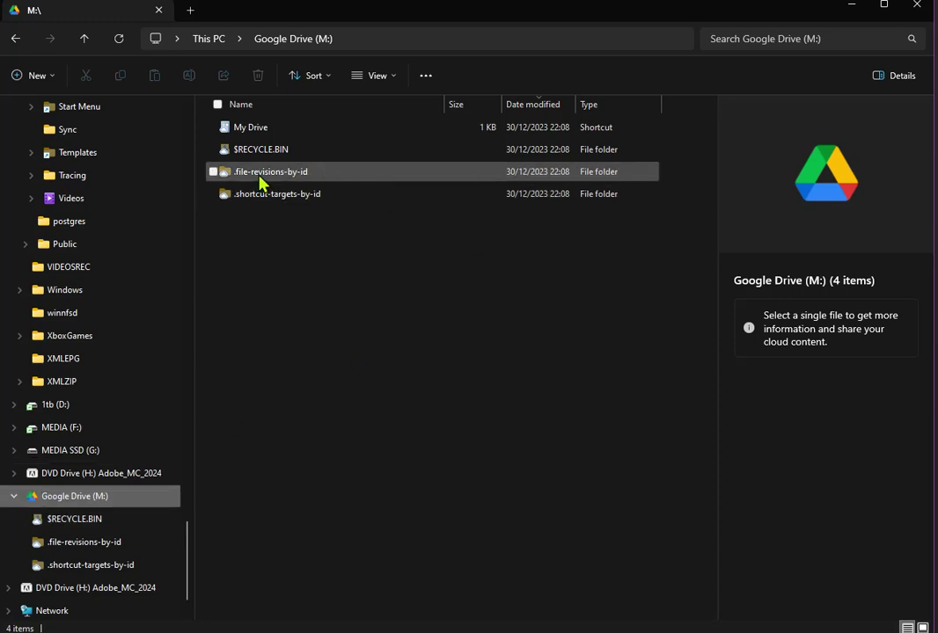
double_click(251, 128)
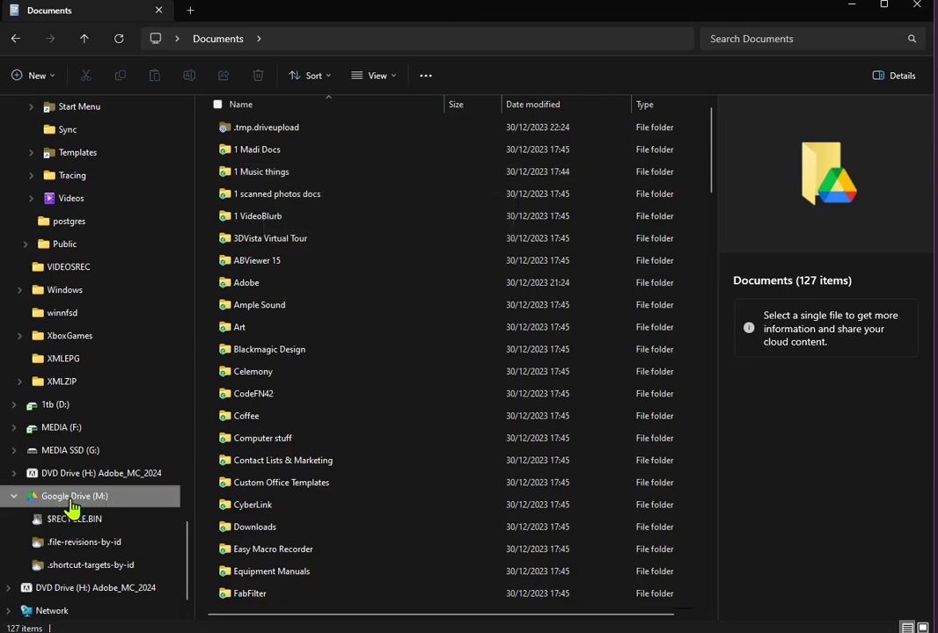
Step: Collapse Google Drive (M:) and scroll the navigation pane back to the top
click(15, 496)
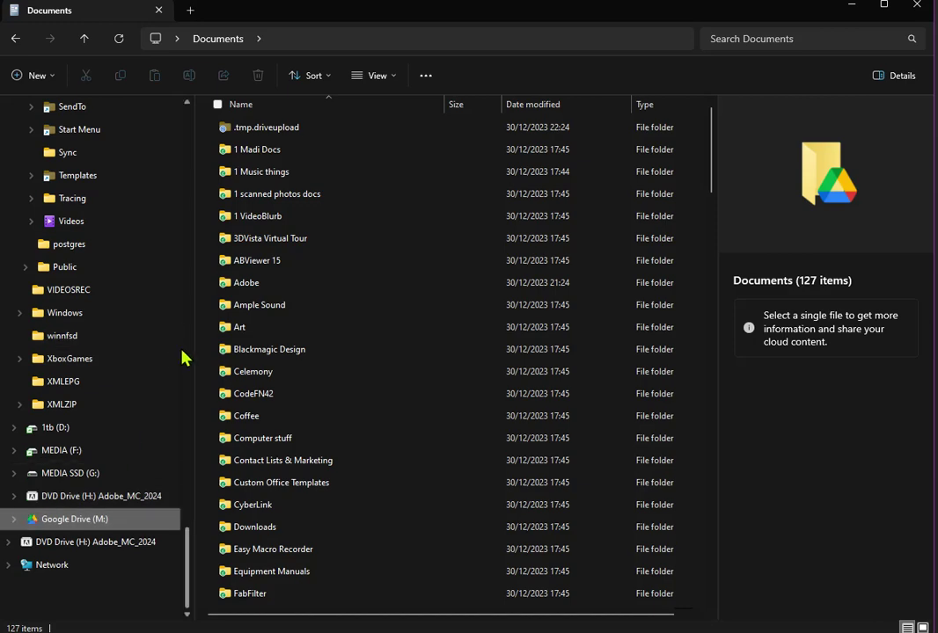
drag(189, 544, 193, 101)
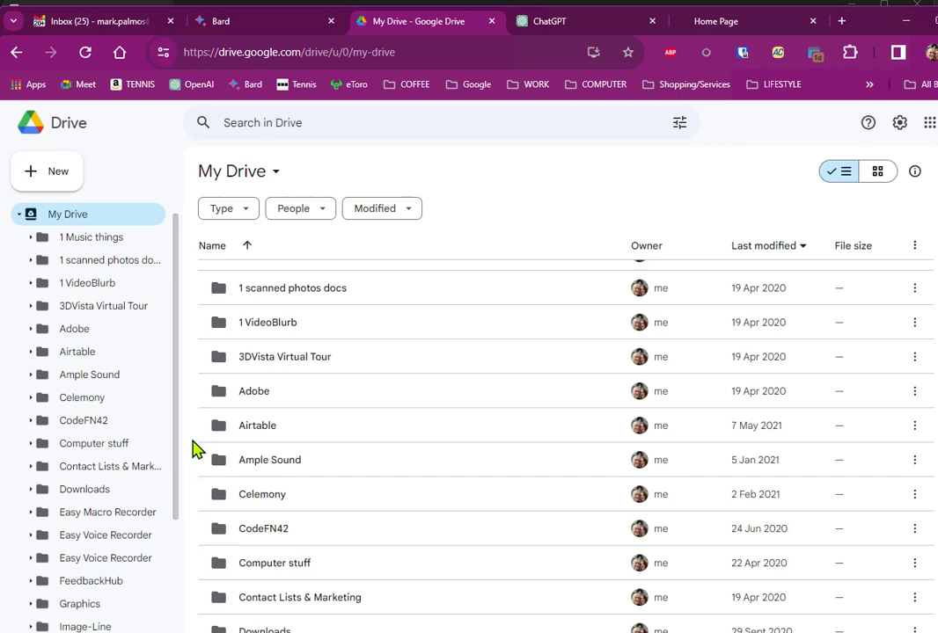
Step: Scroll through the top-level My Drive folders from 1 VideoBlurb down to Easy Macro Recorder
click(77, 216)
scroll(295, 330, down, 2)
scroll(302, 343, down, 4)
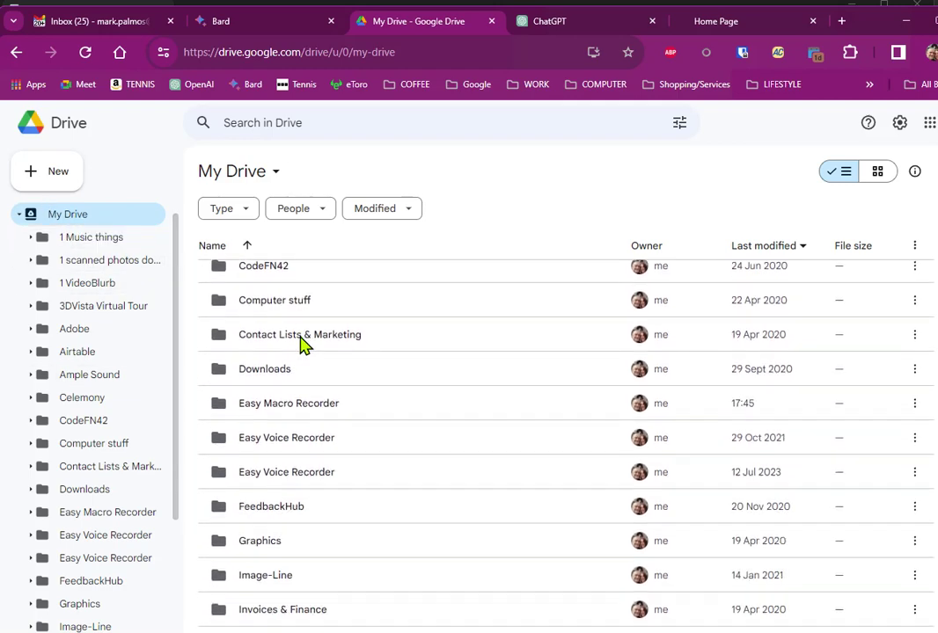
scroll(286, 369, down, 2)
scroll(310, 512, down, 2)
scroll(295, 476, down, 1)
scroll(286, 457, down, 3)
scroll(285, 457, down, 2)
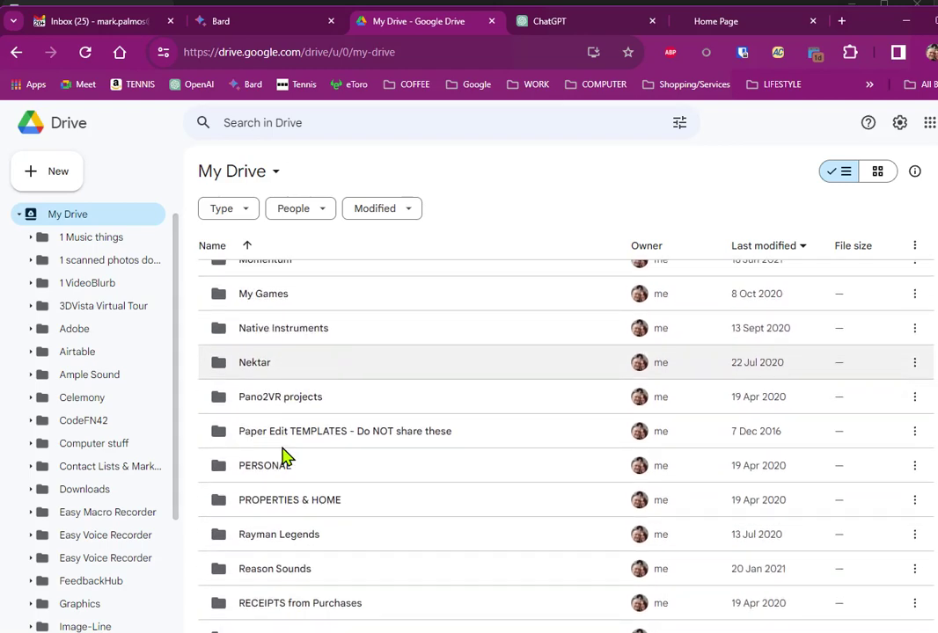
scroll(284, 456, down, 2)
scroll(283, 456, down, 6)
scroll(283, 456, down, 3)
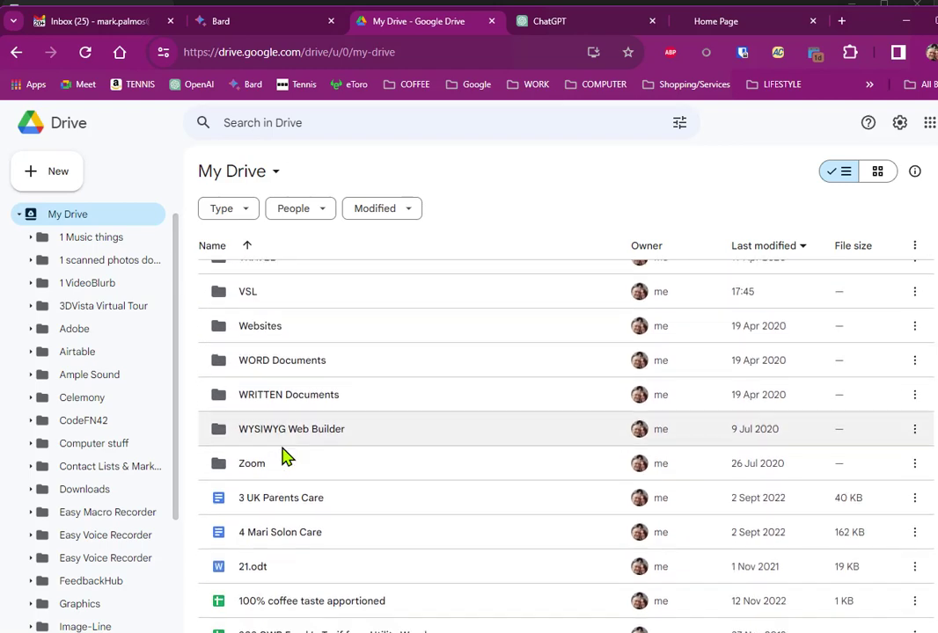
scroll(284, 457, up, 10)
scroll(283, 457, up, 5)
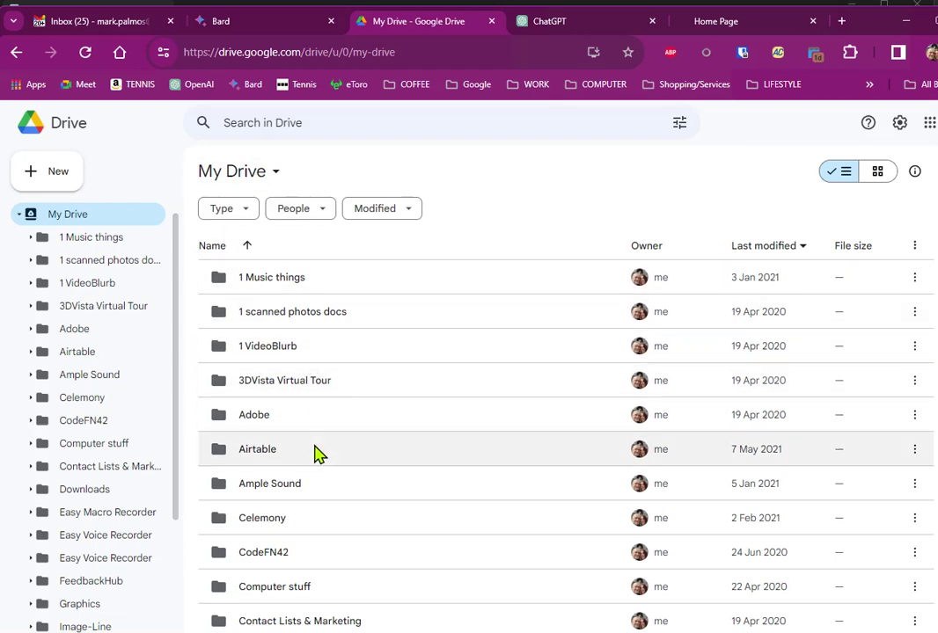
scroll(319, 463, down, 1)
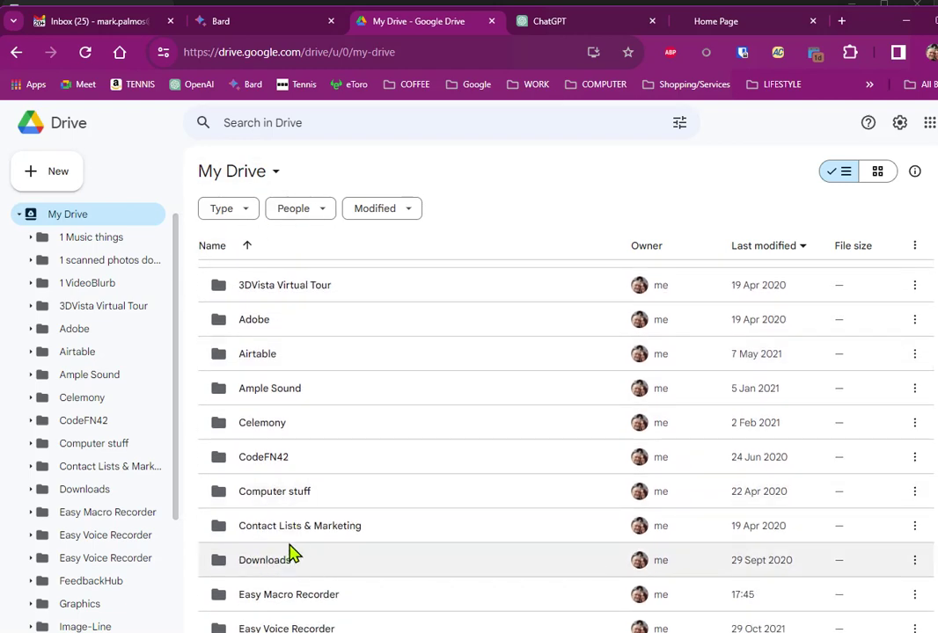
scroll(317, 528, down, 1)
scroll(334, 491, down, 2)
scroll(315, 493, down, 3)
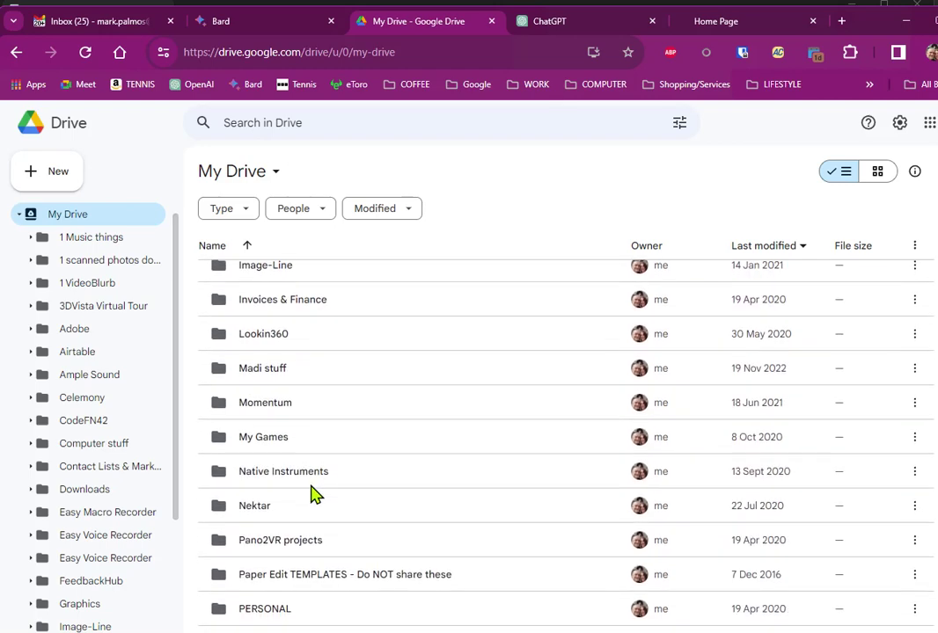
scroll(315, 495, down, 2)
scroll(313, 457, down, 4)
scroll(264, 449, down, 1)
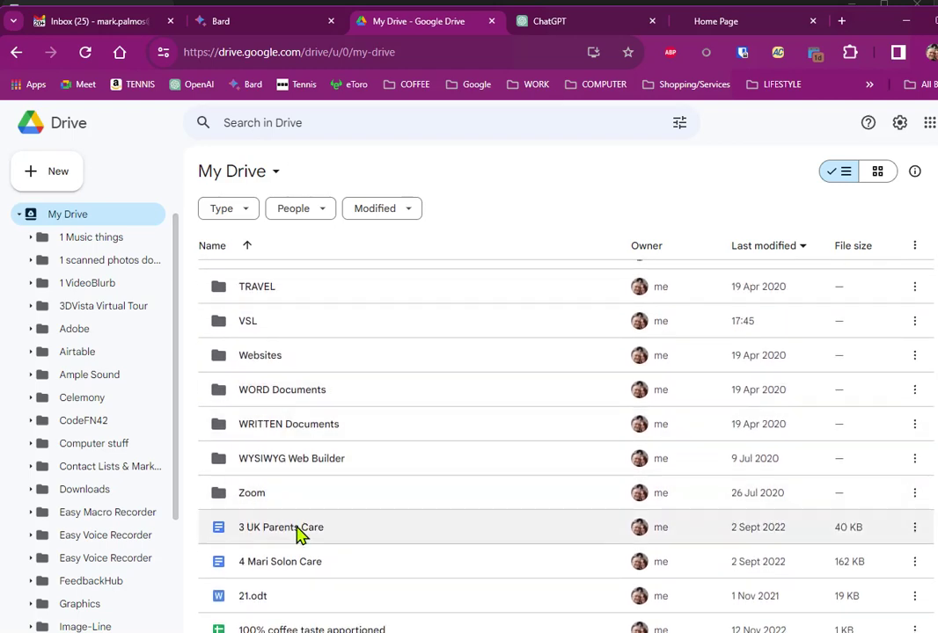
scroll(295, 533, up, 1)
scroll(293, 531, up, 5)
scroll(293, 530, up, 2)
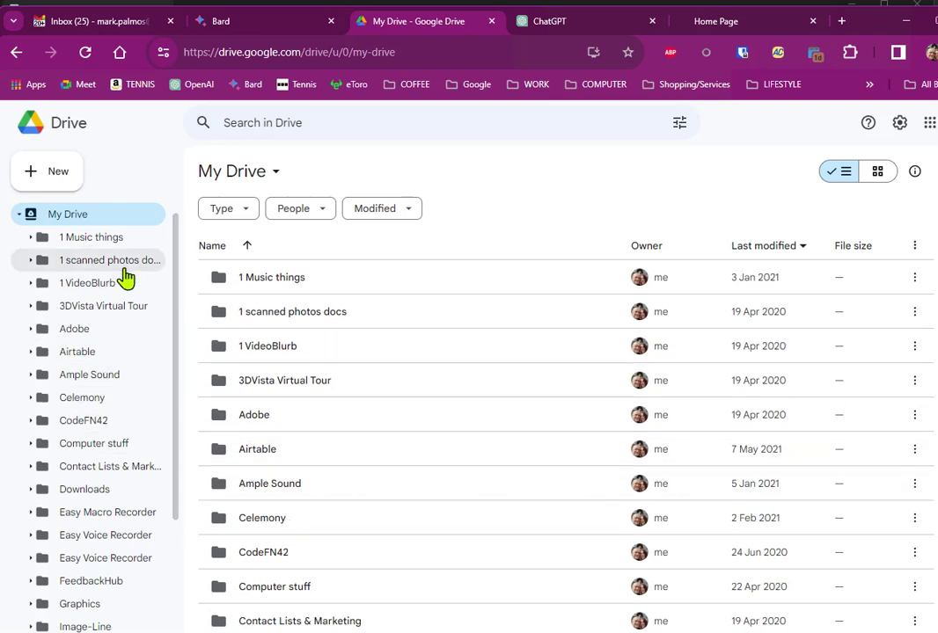
scroll(398, 396, down, 2)
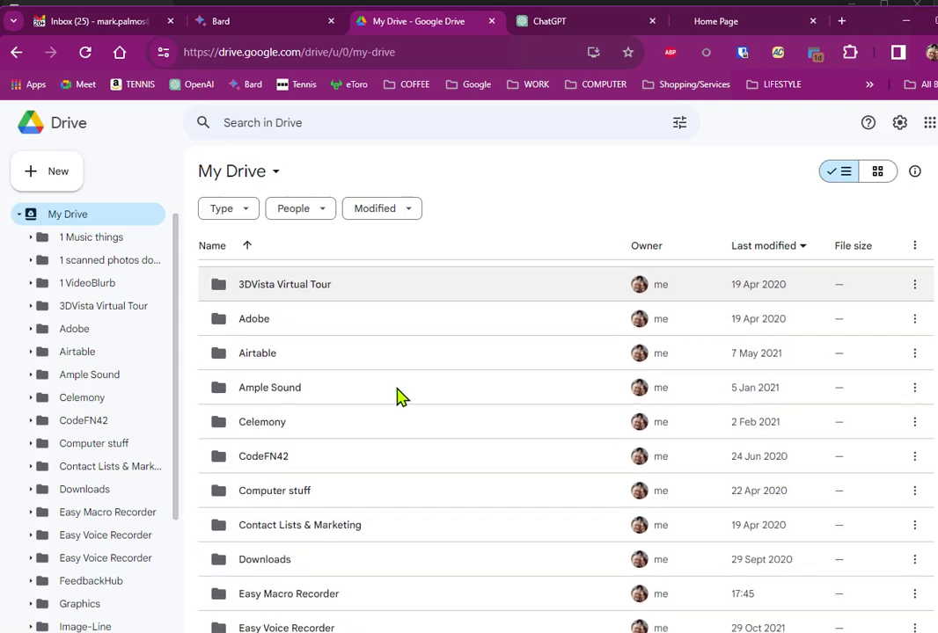
scroll(310, 278, up, 1)
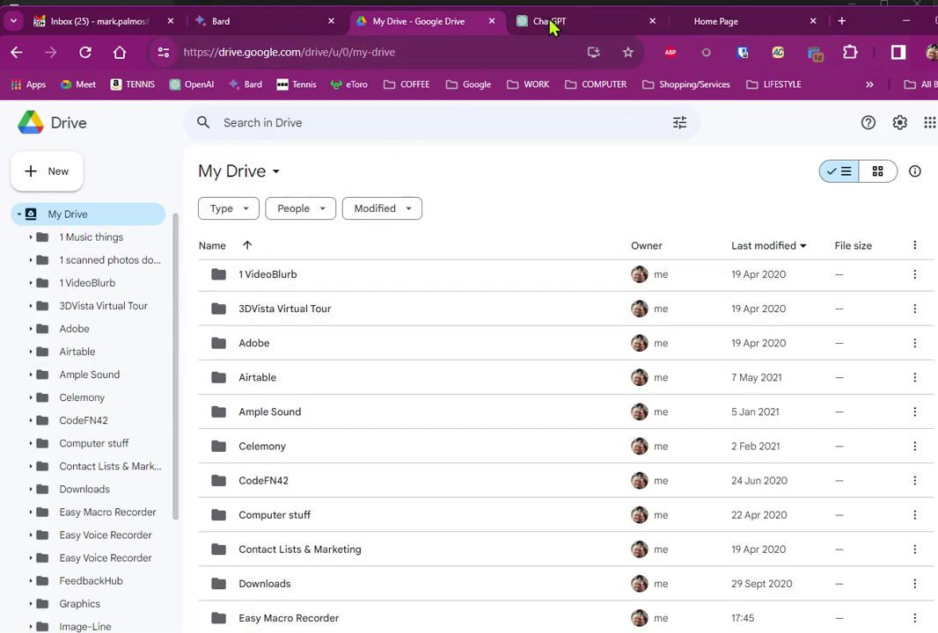
Step: Bring the My Drive listing back and scroll down through its folders
click(909, 31)
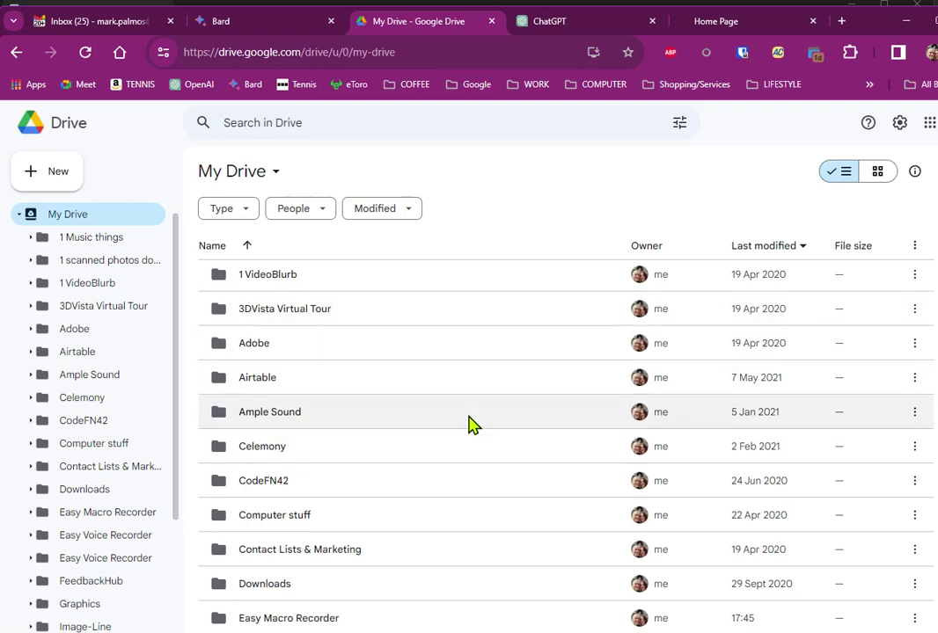
scroll(457, 413, down, 2)
scroll(343, 489, down, 1)
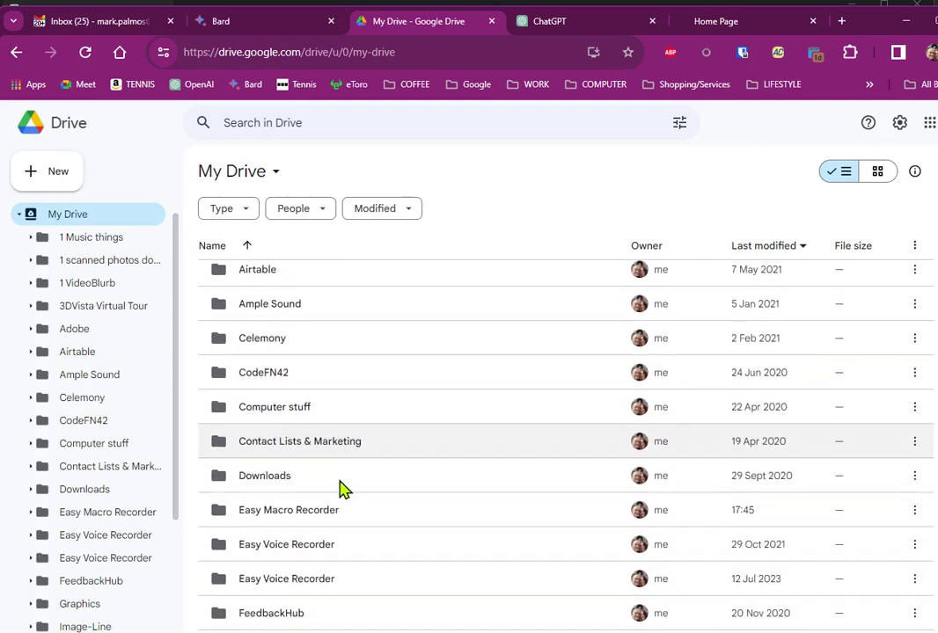
scroll(264, 501, down, 1)
scroll(431, 511, down, 1)
scroll(440, 493, down, 3)
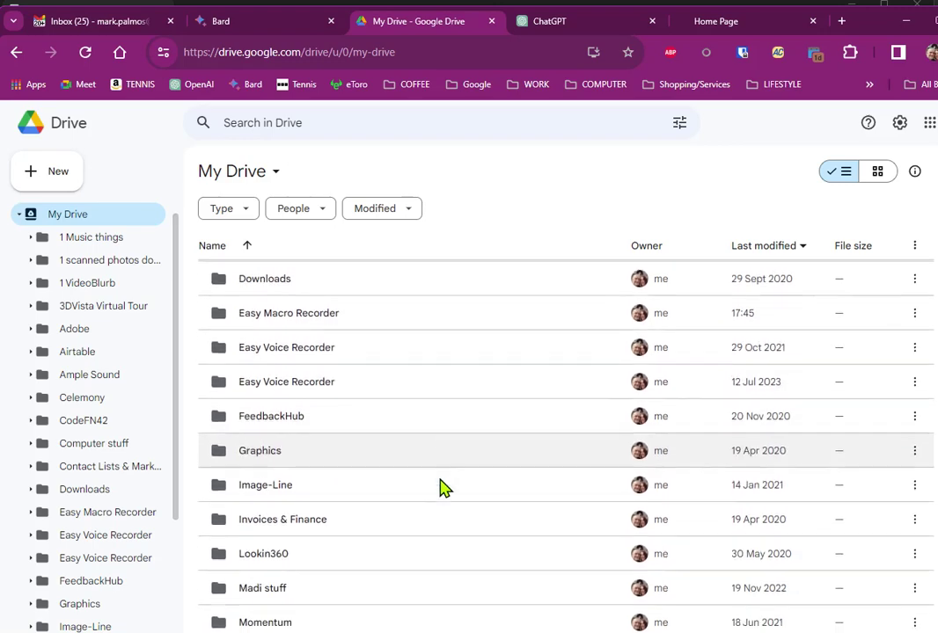
scroll(369, 475, down, 1)
scroll(319, 513, down, 3)
scroll(352, 503, down, 3)
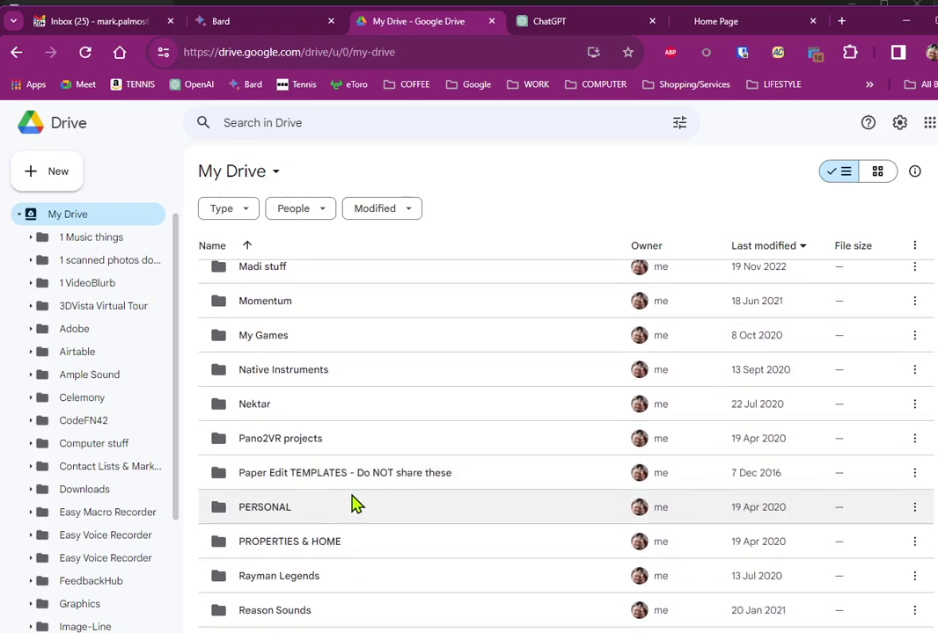
scroll(369, 475, down, 1)
scroll(365, 467, down, 1)
scroll(374, 457, down, 2)
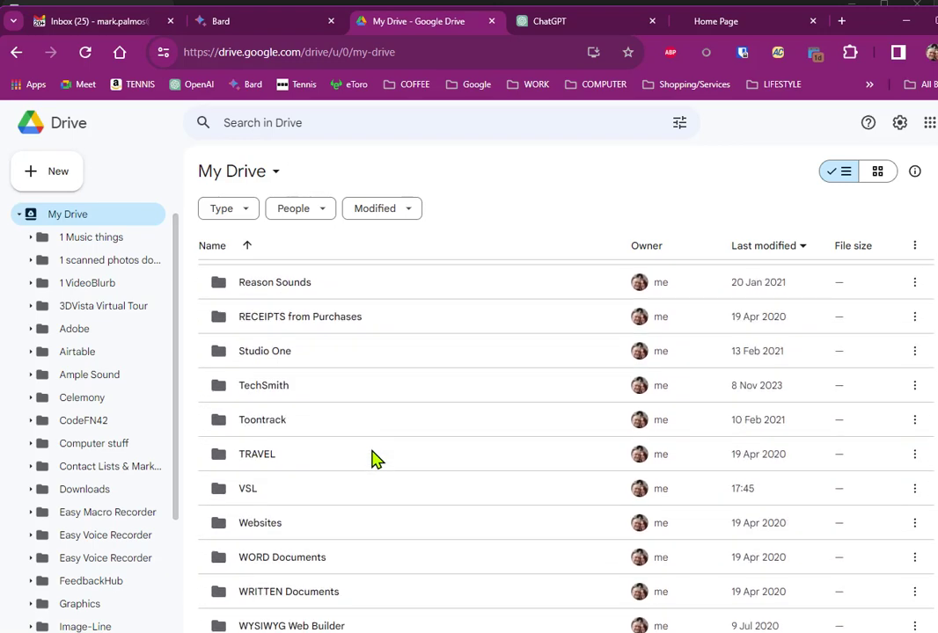
scroll(373, 457, down, 1)
scroll(372, 458, down, 3)
Step: Scroll to loose files like 28632.jpg and the Allmusic spreadsheet, then narrow the browser window
scroll(247, 330, up, 1)
scroll(418, 514, down, 1)
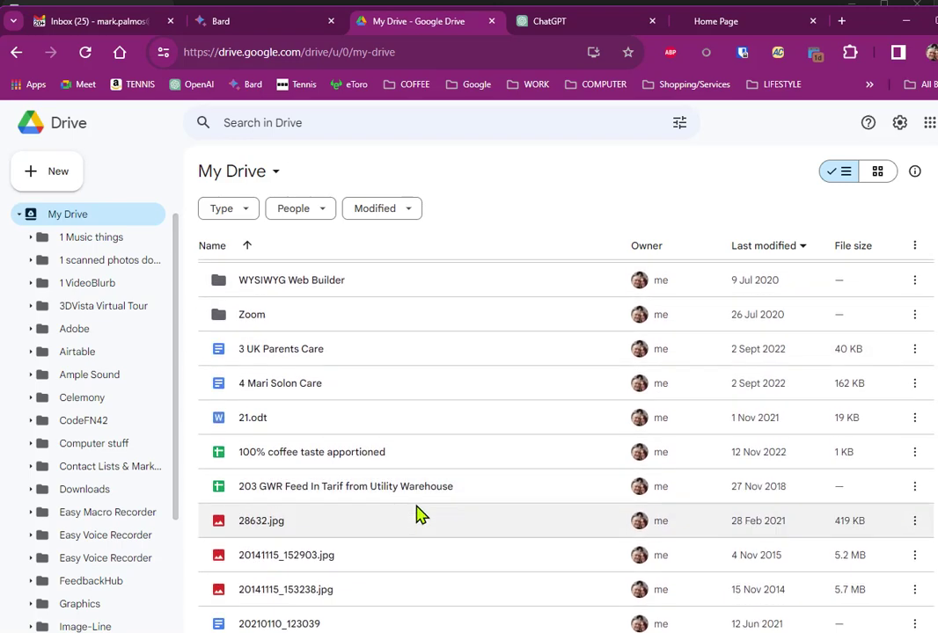
scroll(419, 507, down, 4)
scroll(425, 496, down, 1)
scroll(424, 490, down, 1)
scroll(352, 510, up, 4)
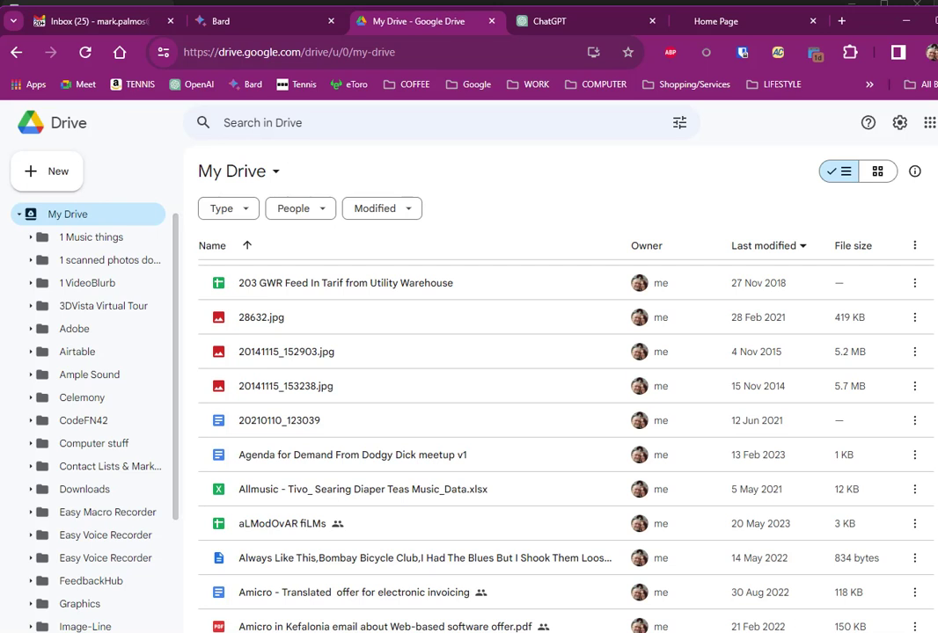
drag(936, 530, 851, 530)
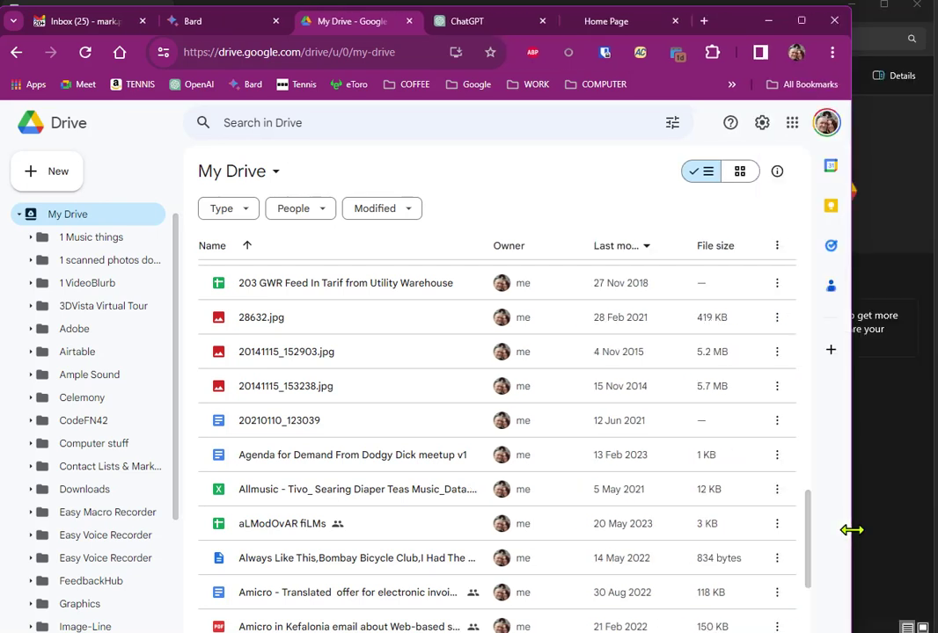
Step: Open Google Drive's sync activity from the system tray and watch the JPG uploads progress
click(915, 630)
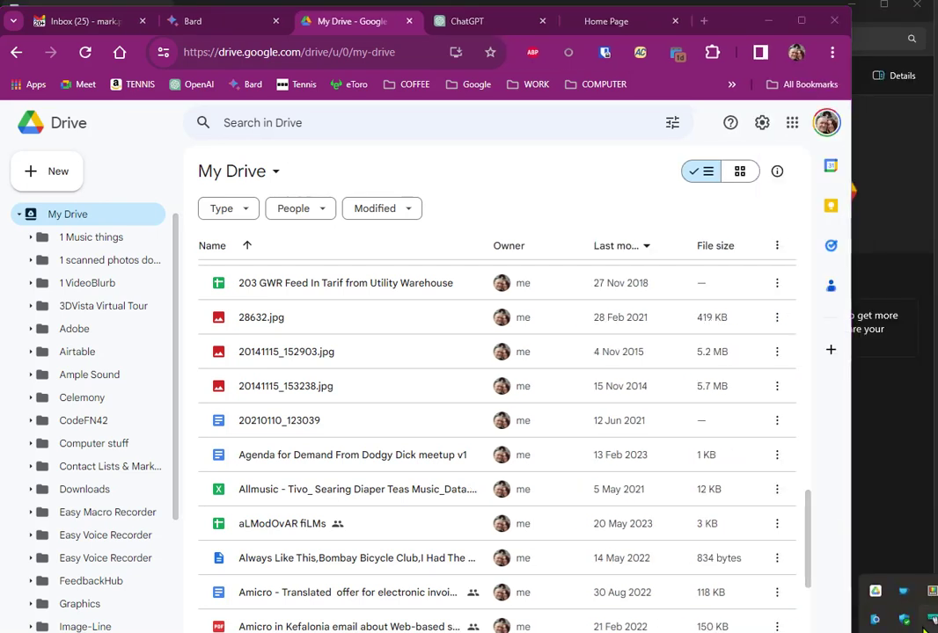
click(875, 593)
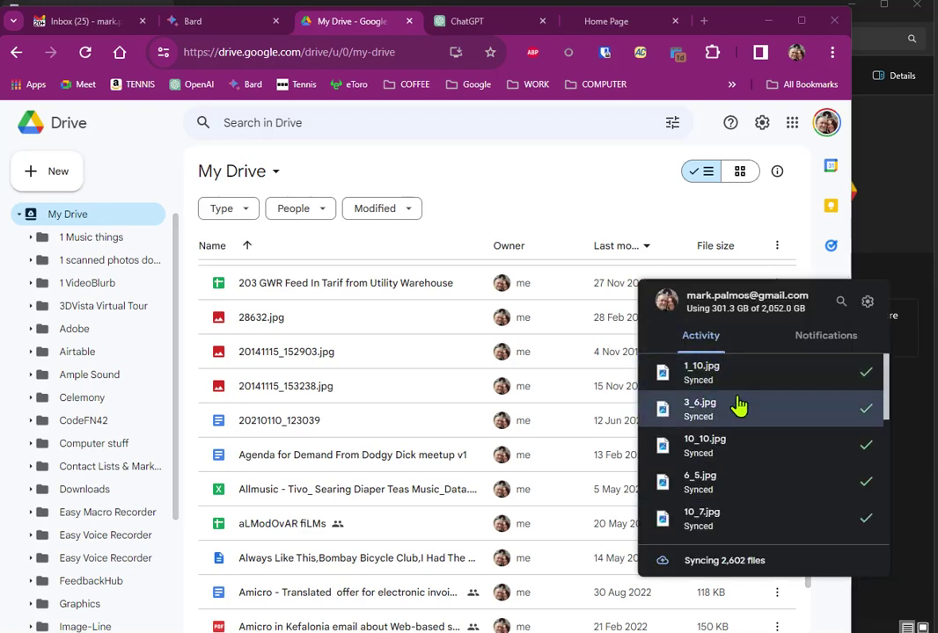
scroll(748, 480, down, 1)
scroll(755, 456, up, 1)
scroll(758, 454, up, 1)
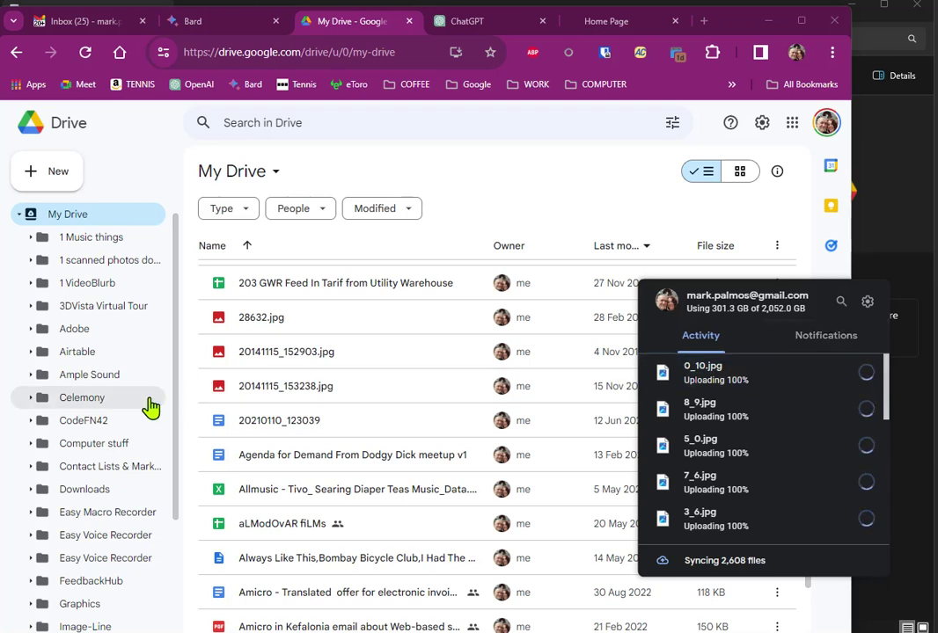
scroll(146, 306, up, 1)
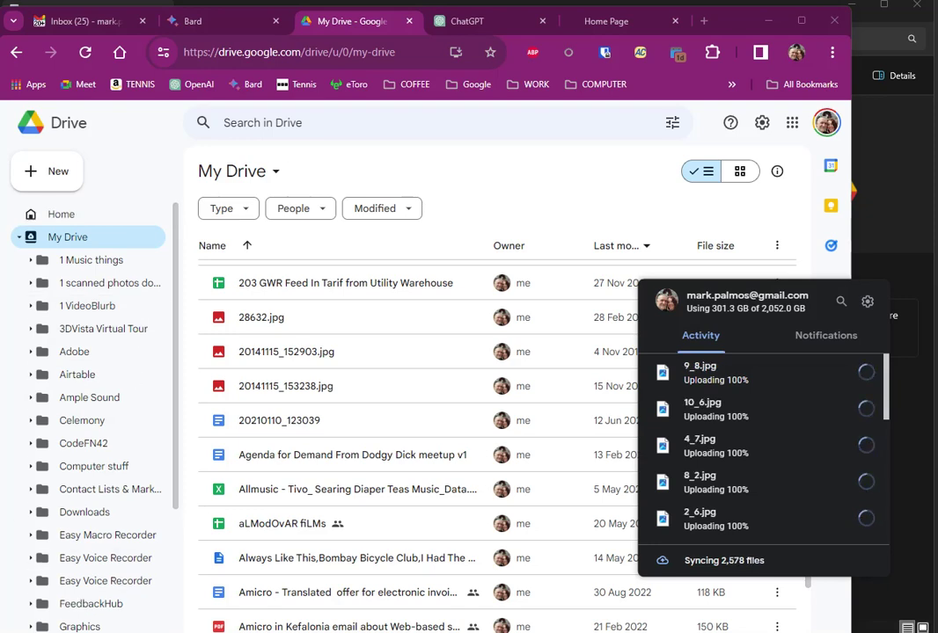
key(alt+Tab)
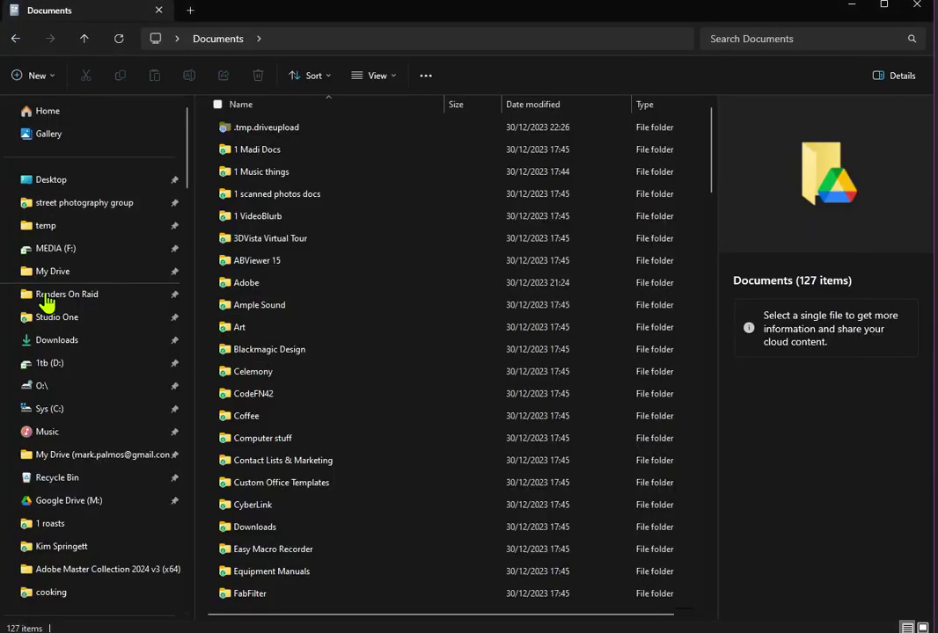